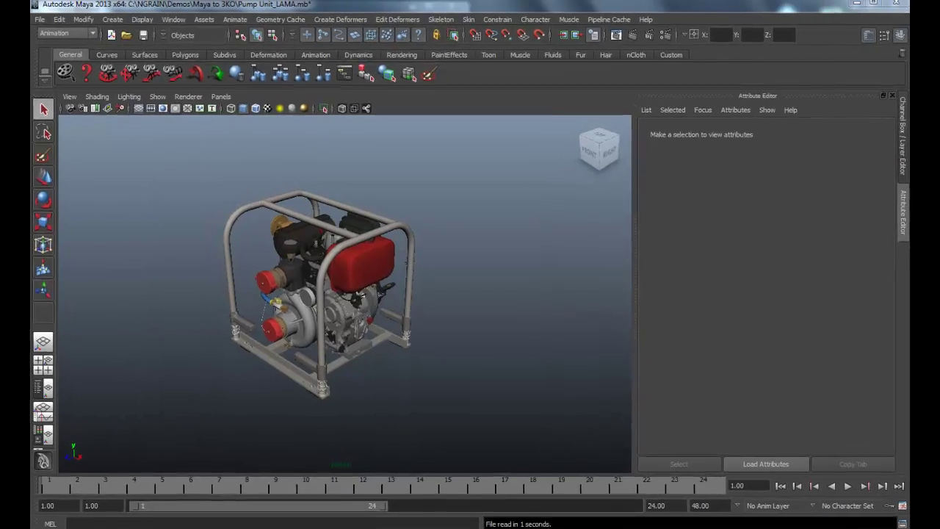
- Load the ptio64.mll plug-in and set it to load automatically in the Plug-in Manager
left_click(154, 21)
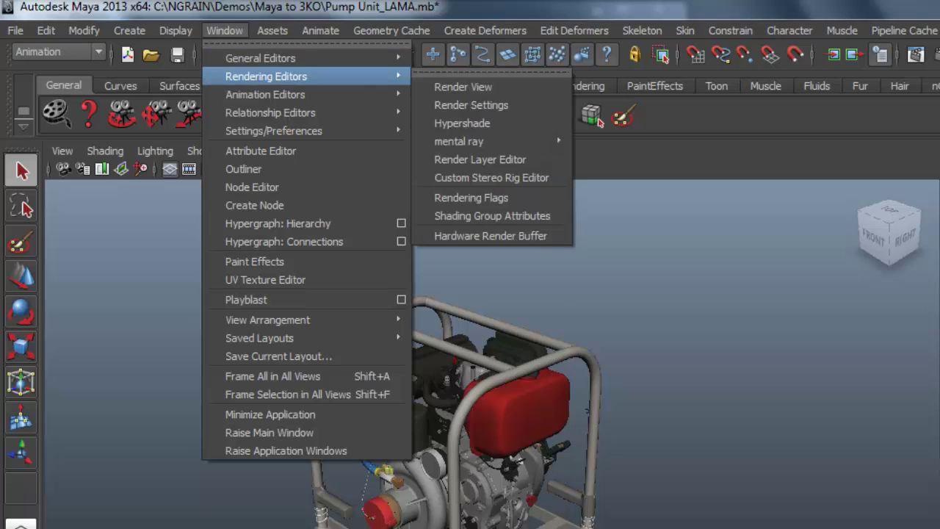
mouse_move(294, 131)
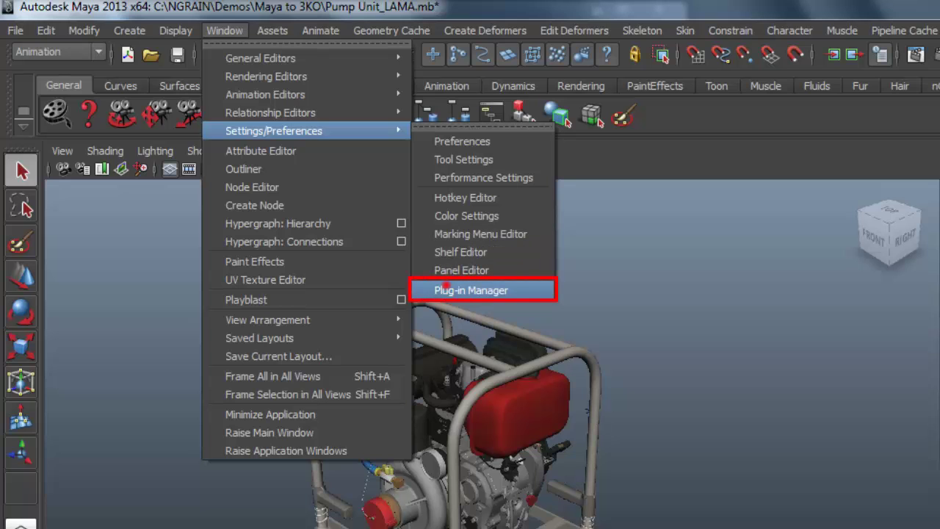
left_click(446, 288)
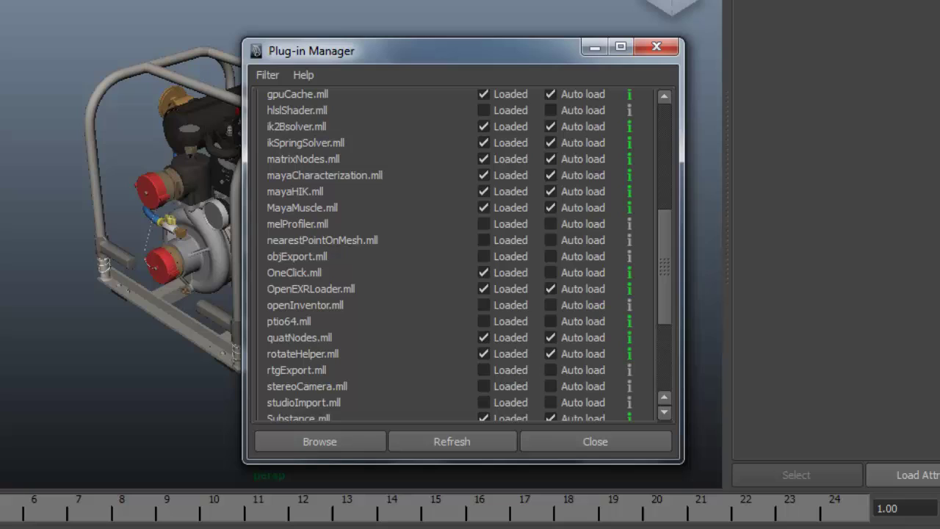
left_click(483, 321)
left_click(550, 321)
left_click(588, 441)
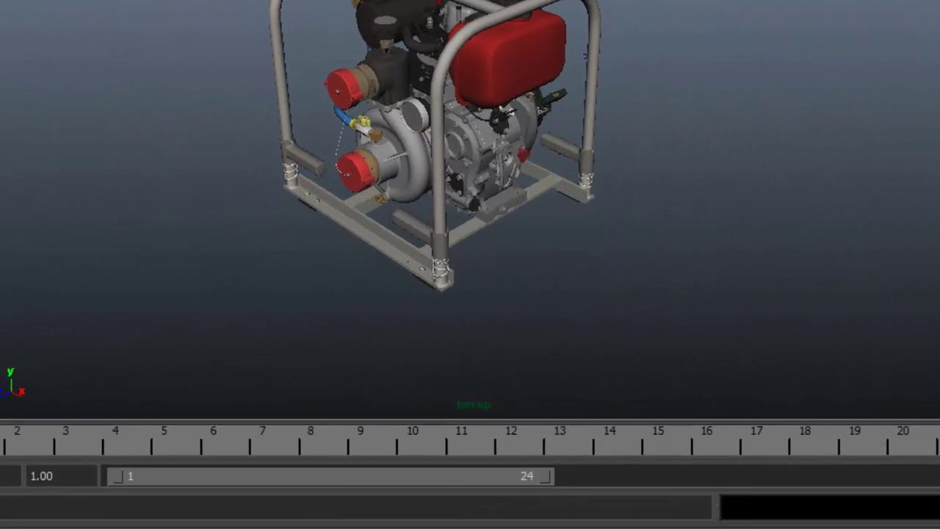
- Launch PolyTrans with the MEL command pt and start an NGRAIN export saved as Pump Unit from Maya.3ko
left_click(22, 507)
type("p")
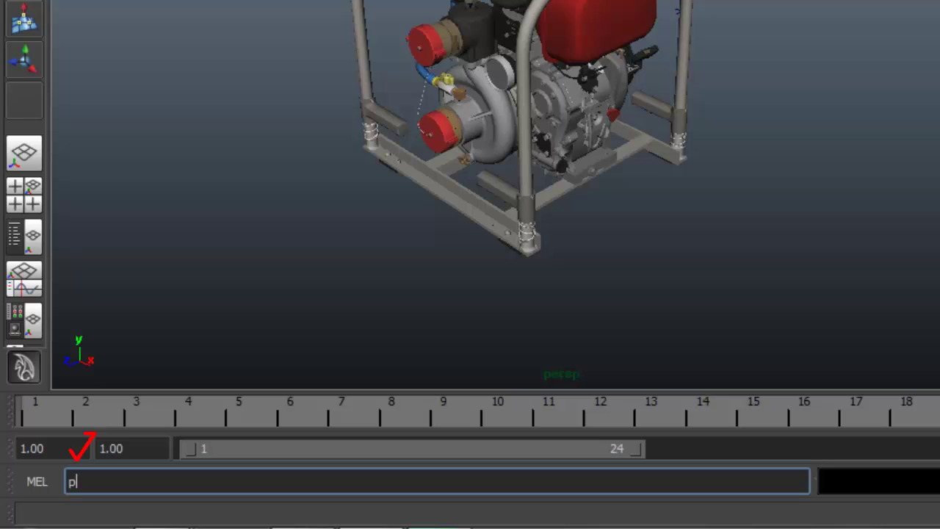
type("t")
key("Return")
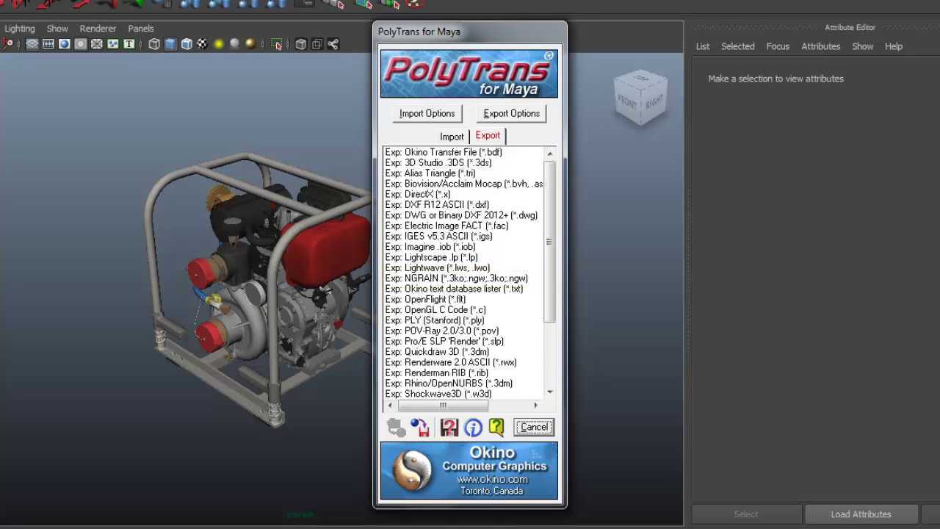
double_click(466, 277)
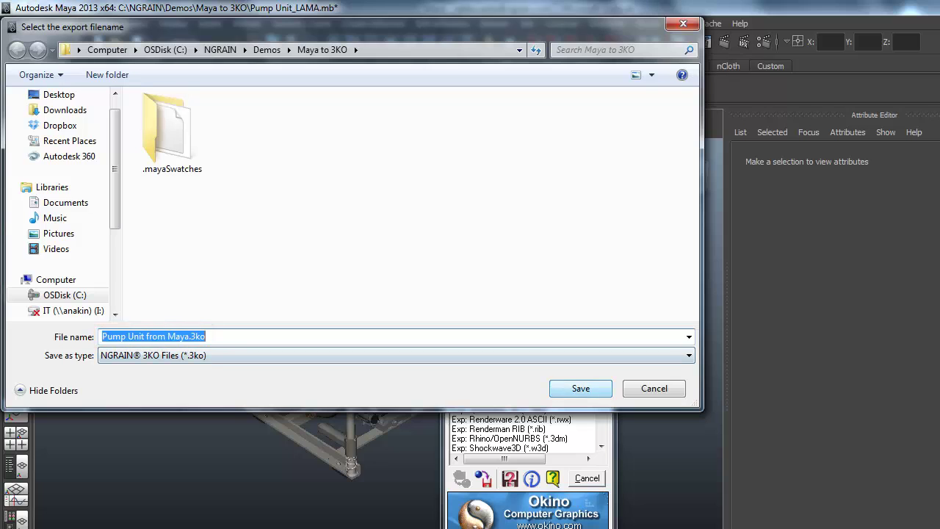
left_click(576, 388)
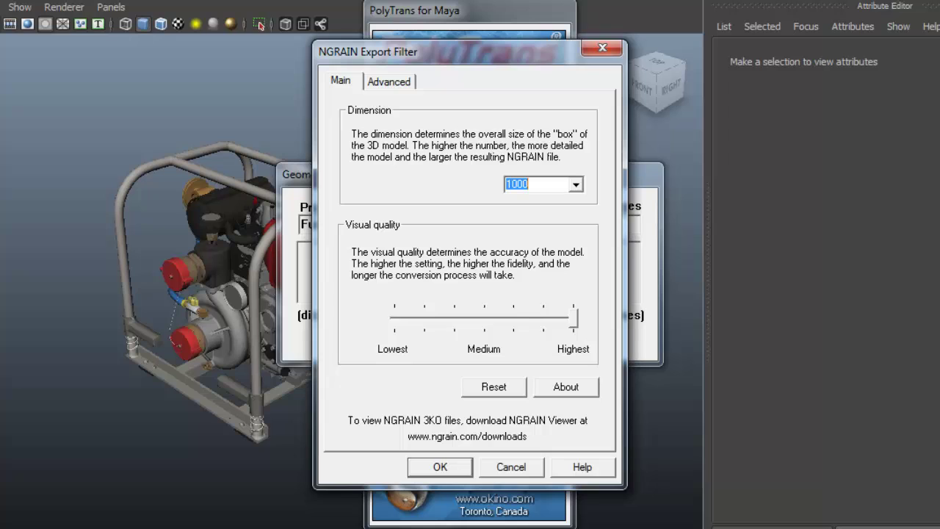
- Run the NGRAIN export with dimension 1000, Highest visual quality, 3KO format version 4.1, Part Axis Alignment and Geometry instancing
left_click(577, 184)
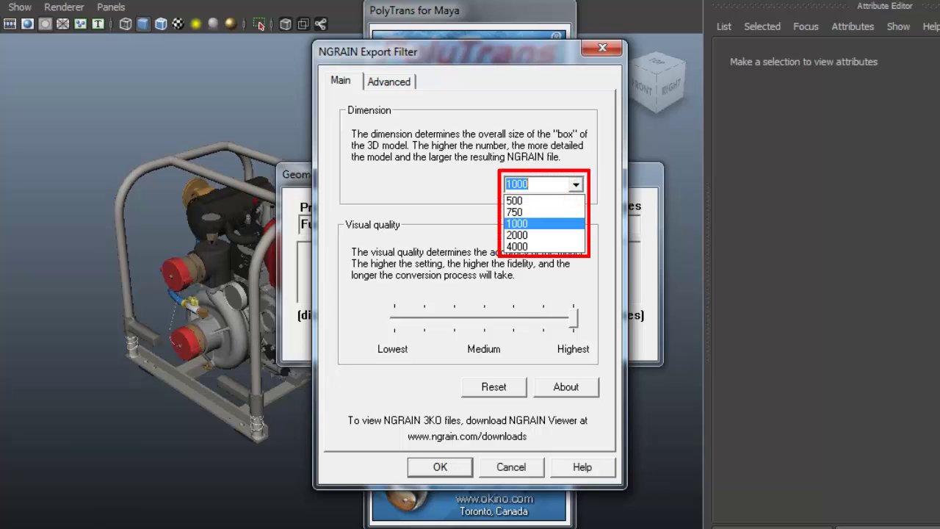
left_click(578, 186)
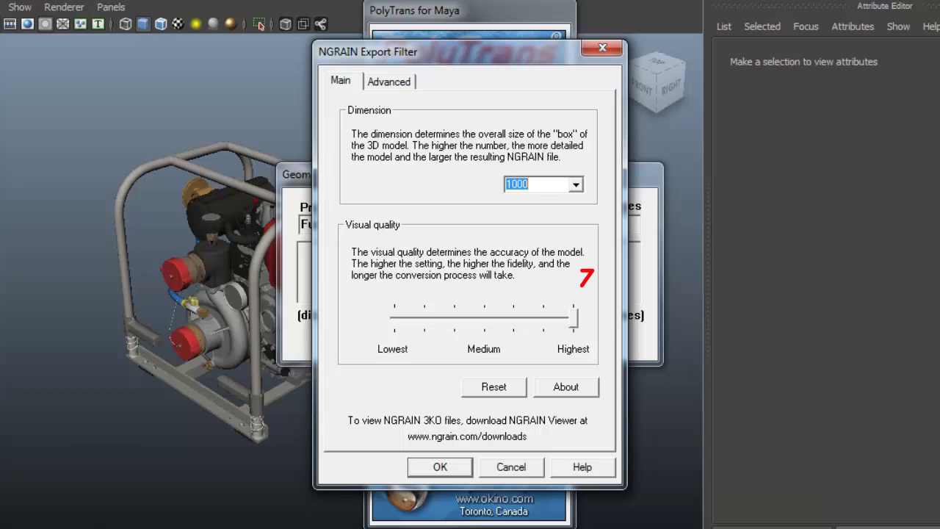
left_click(573, 317)
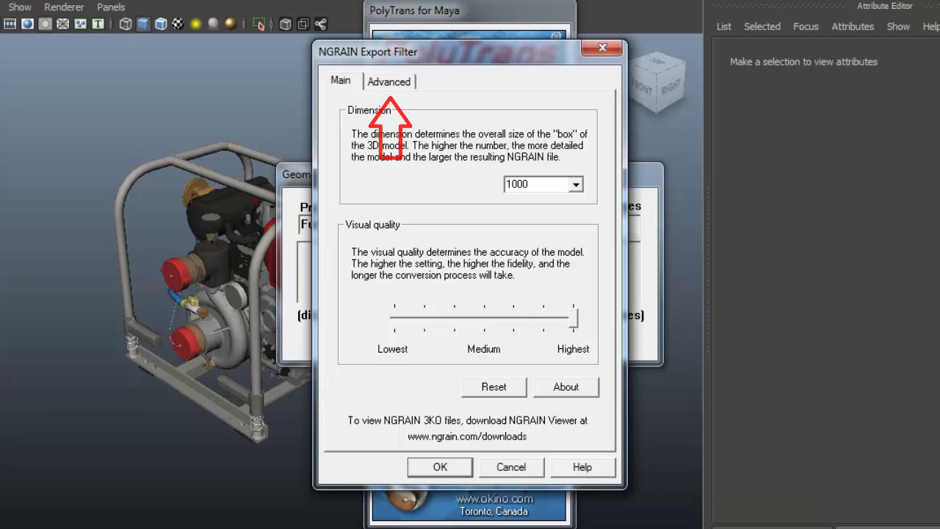
left_click(390, 81)
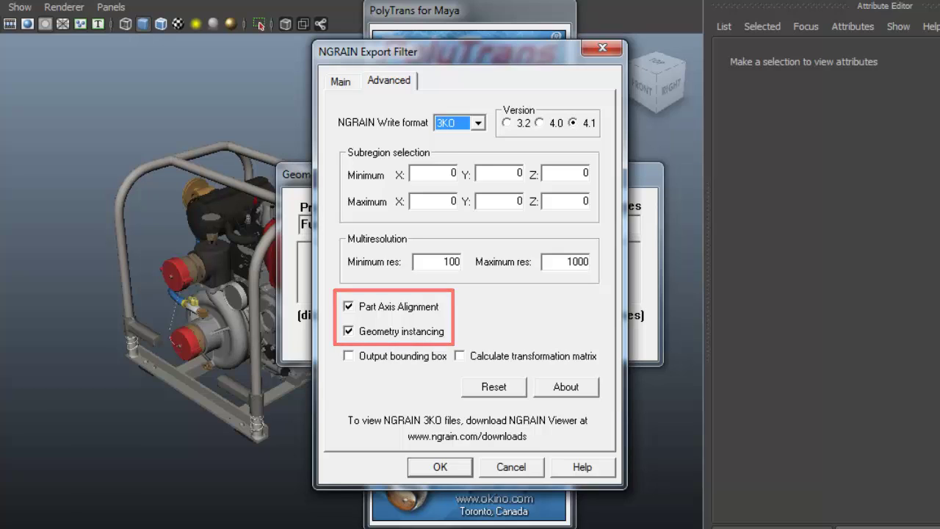
key("Return")
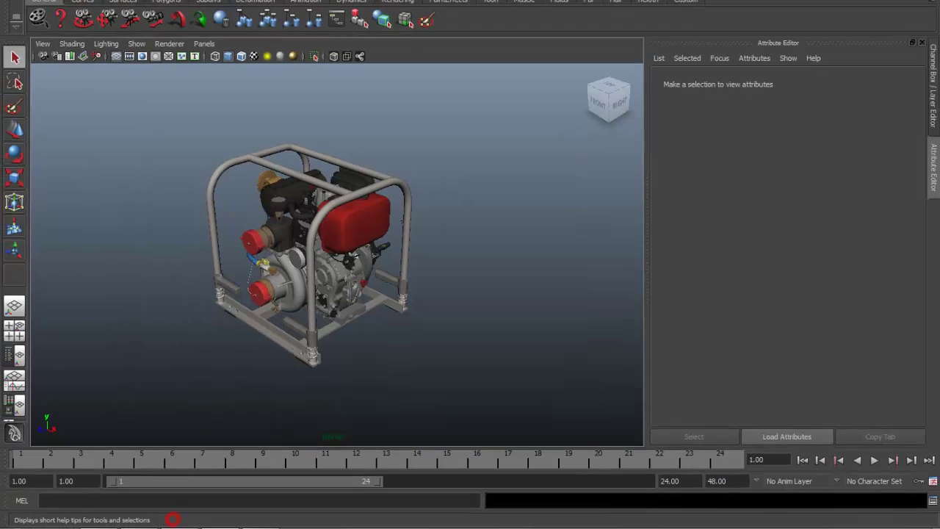
- Switch to Windows Explorer and open Pump Unit from Maya.3ko in NGRAIN Producer Pro, acknowledging the version notice
left_click(139, 516)
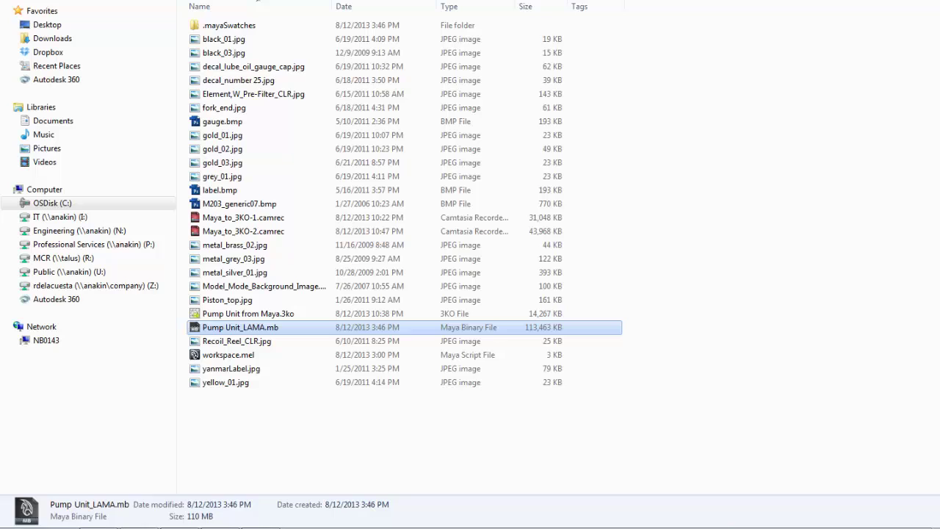
left_click(564, 314)
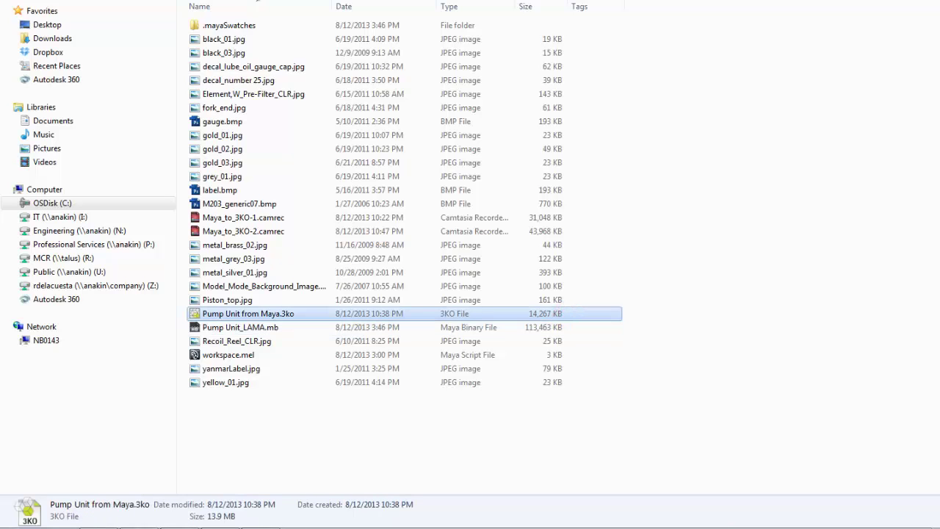
left_click(567, 313)
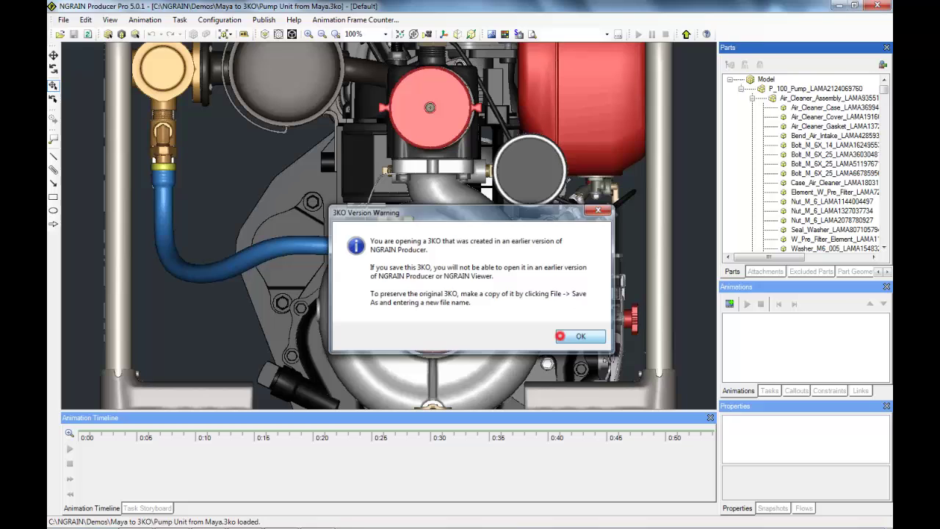
key("Return")
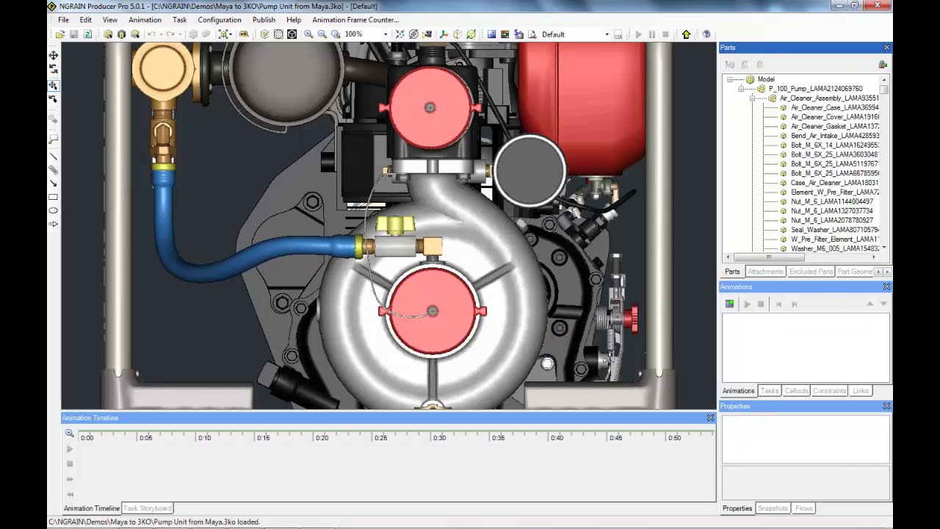
- Zoom the pump model out to 45%
left_click(321, 35)
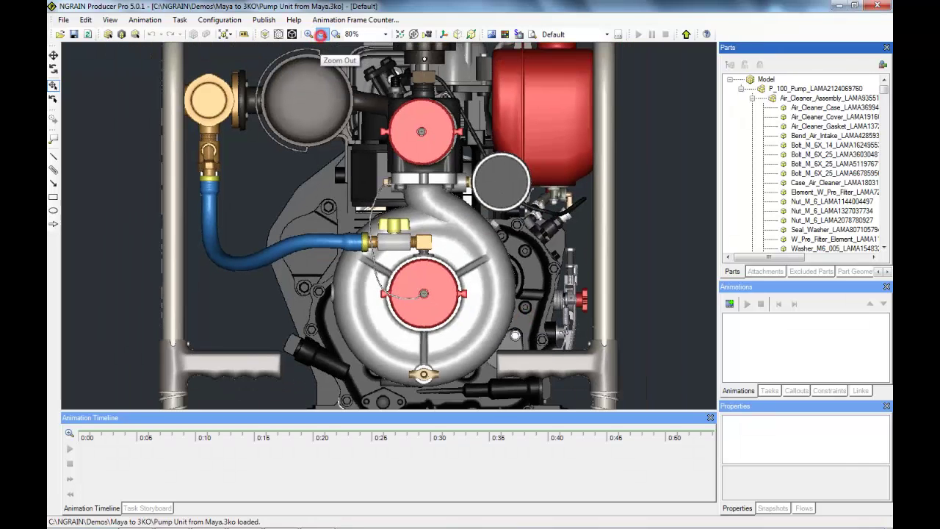
left_click(321, 35)
left_click(321, 34)
left_click(321, 34)
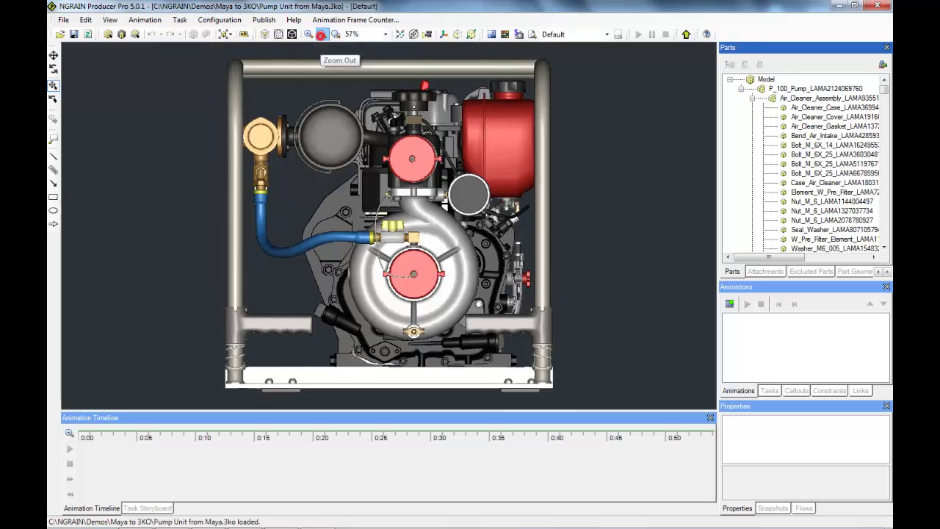
left_click(321, 35)
left_click(321, 35)
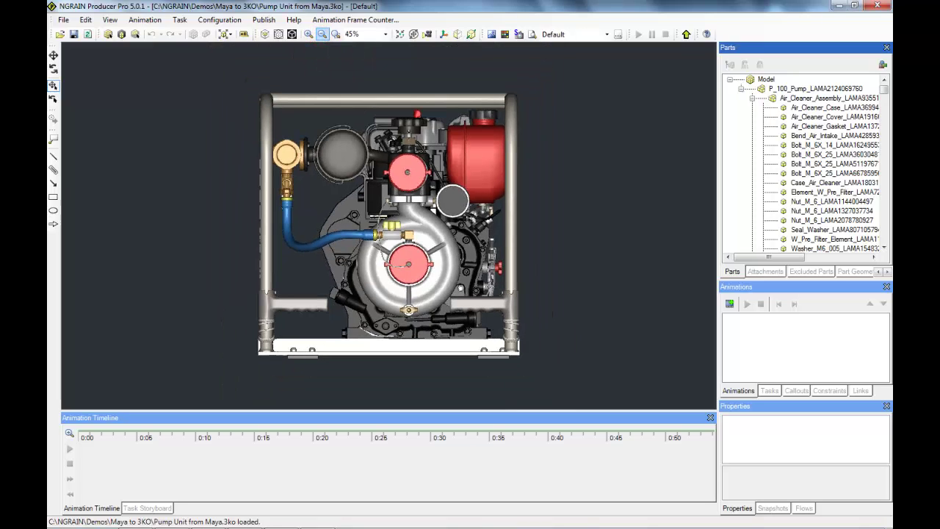
- Show the navigation control and rotate the pump to an angled view from slightly above, in 5-degree increments
left_click(414, 35)
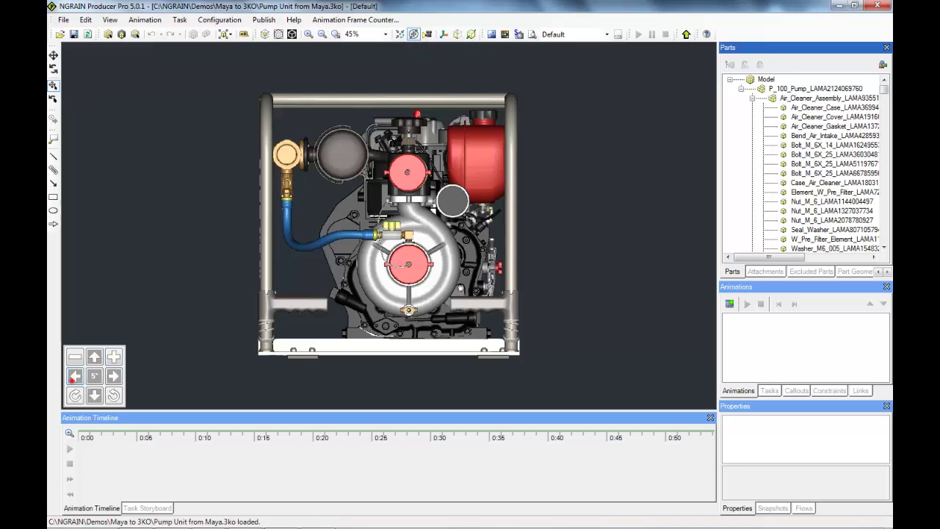
left_click(73, 377)
left_click(74, 377)
left_click(74, 377)
left_click(73, 377)
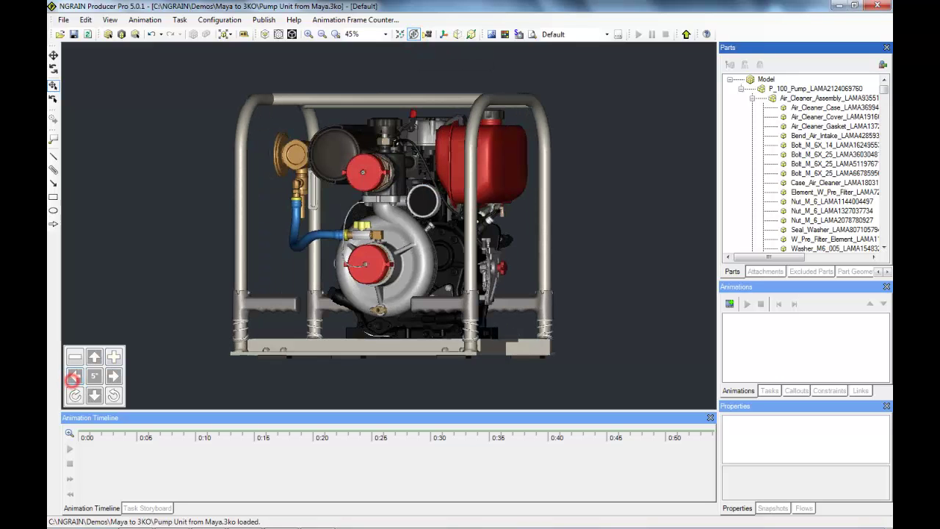
left_click(93, 395)
left_click(93, 395)
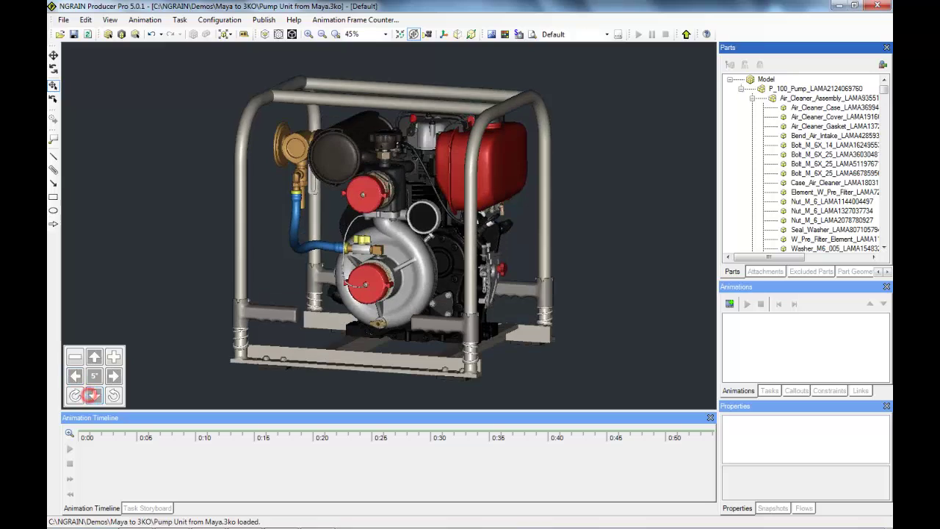
left_click(92, 395)
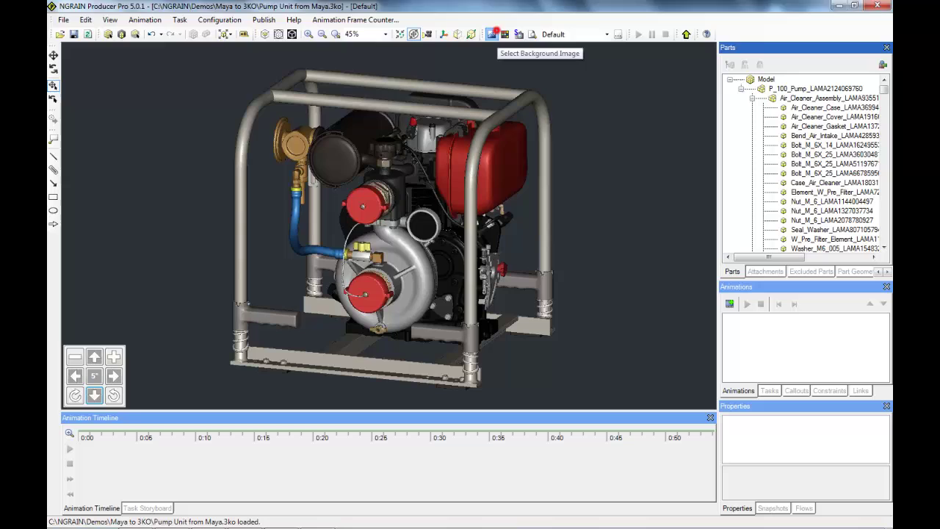
- Set Model_Mode_Background_Image.jpg as the background image of the model view
left_click(491, 34)
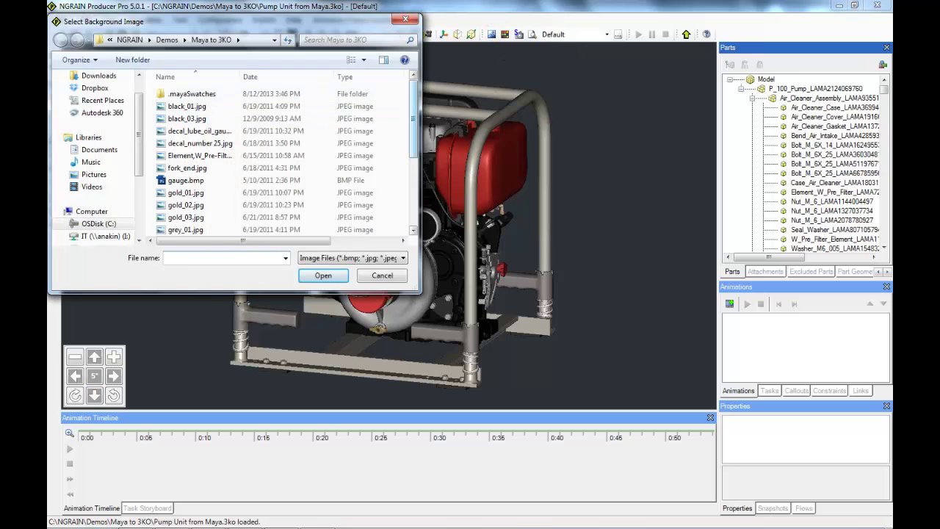
scroll(290, 97, "down", 2)
scroll(290, 101, "down", 1)
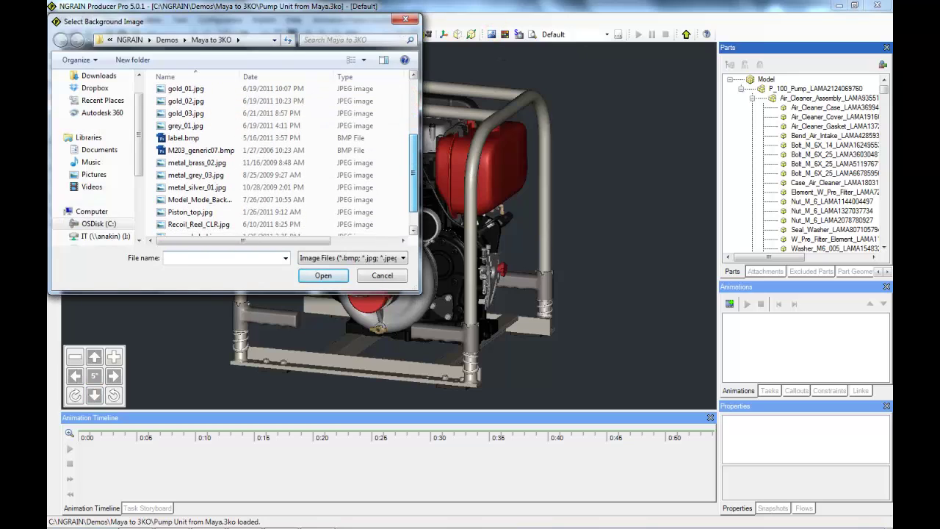
left_click(211, 199)
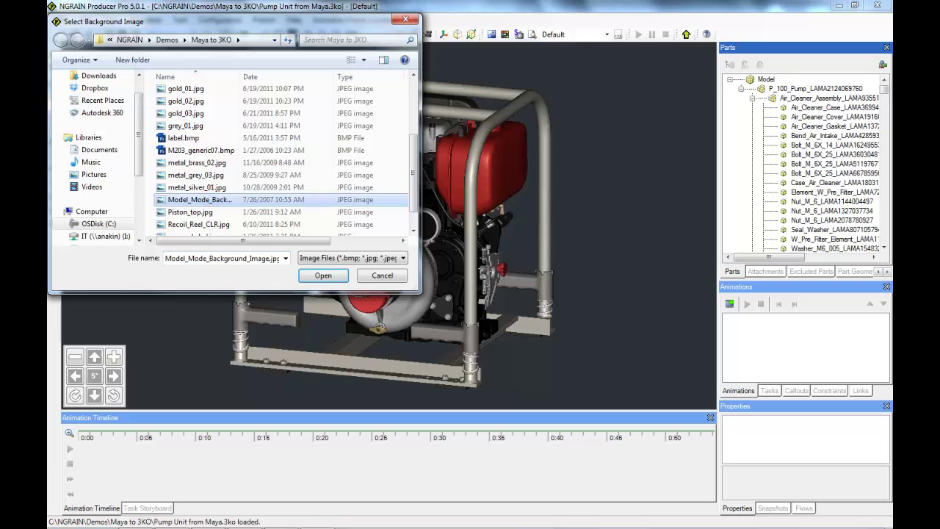
left_click(324, 275)
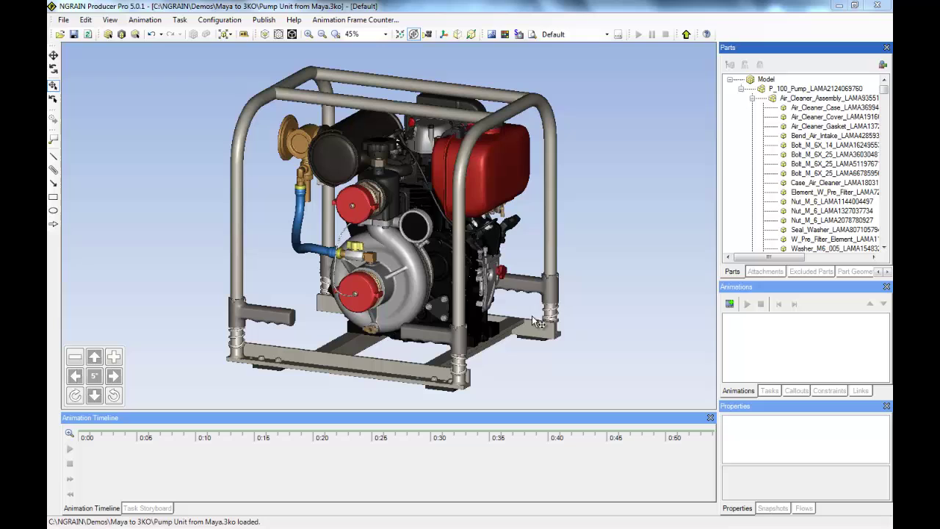
- Capture the current view as the startup snapshot and save the 3KO file, converting it to version 5.0
left_click(518, 35)
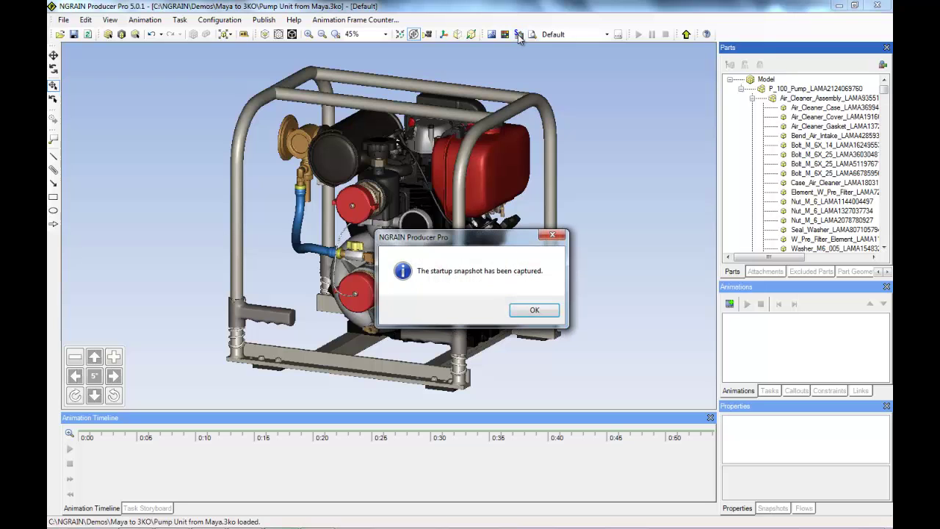
left_click(530, 314)
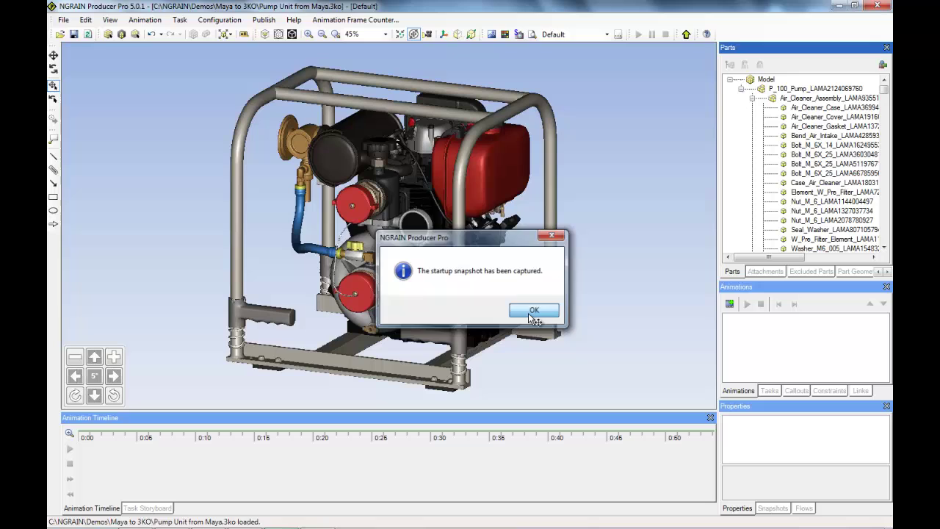
left_click(75, 35)
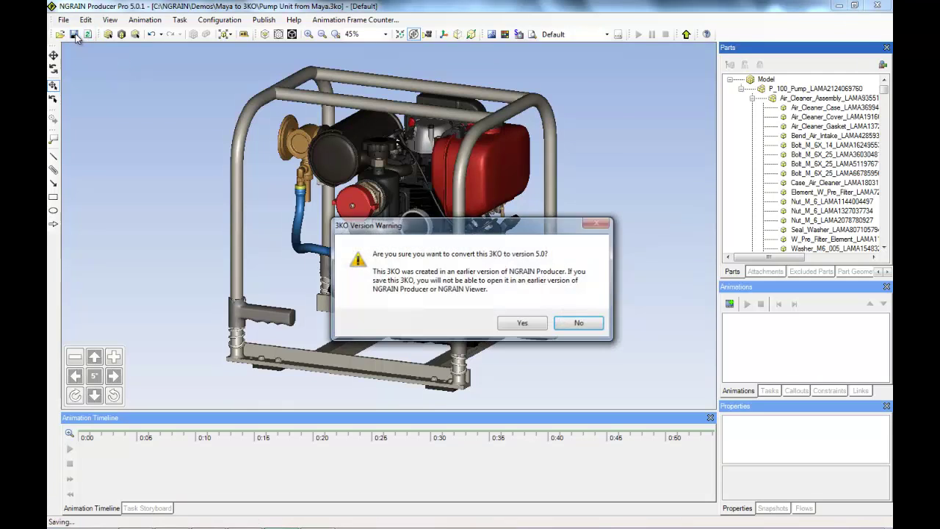
left_click(522, 325)
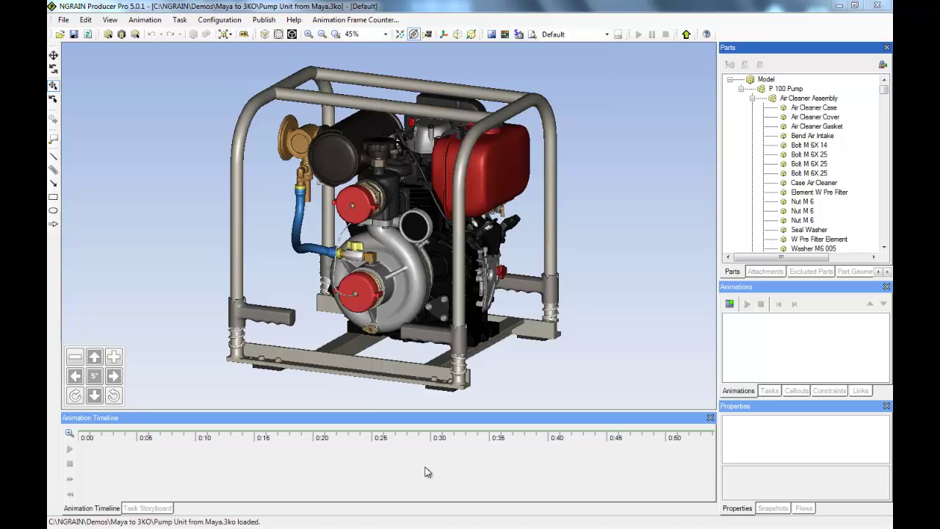
- Explode the pump assembly to a bit under half of the part-spacing range and inspect the separated parts from another side
left_click(322, 35)
left_click(322, 34)
left_click(322, 35)
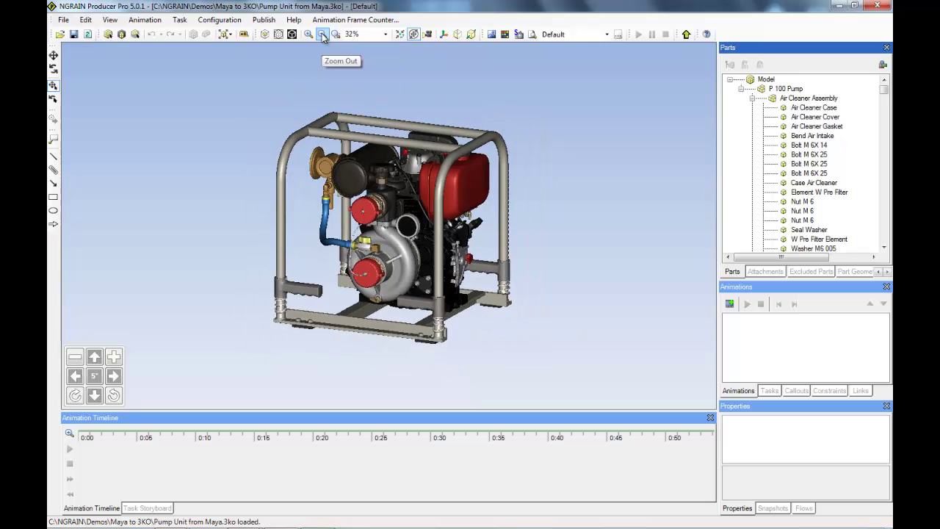
left_click(322, 35)
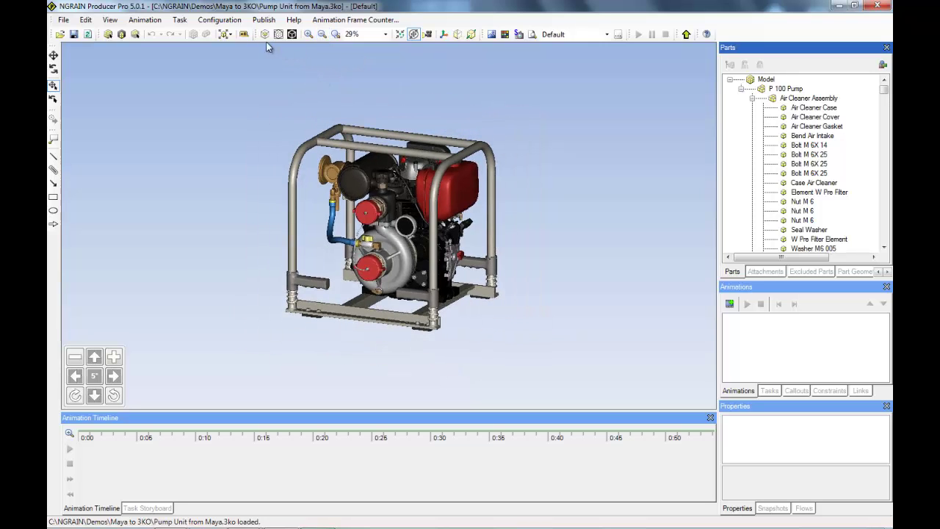
left_click(229, 34)
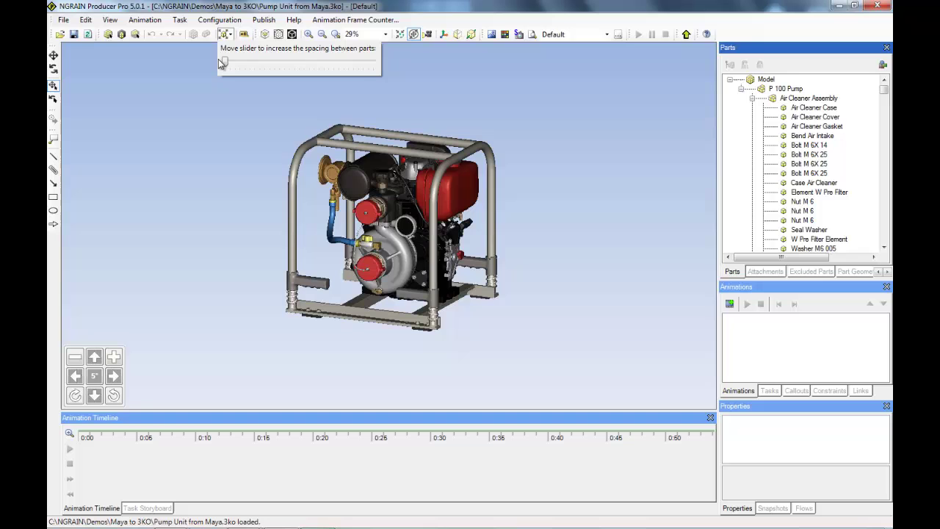
left_click_drag(225, 65, 288, 69)
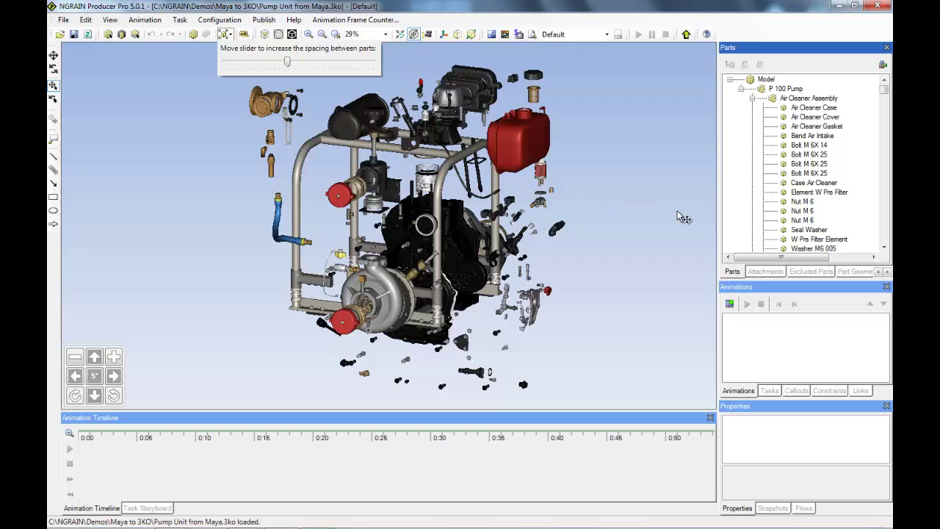
left_click_drag(693, 213, 125, 245)
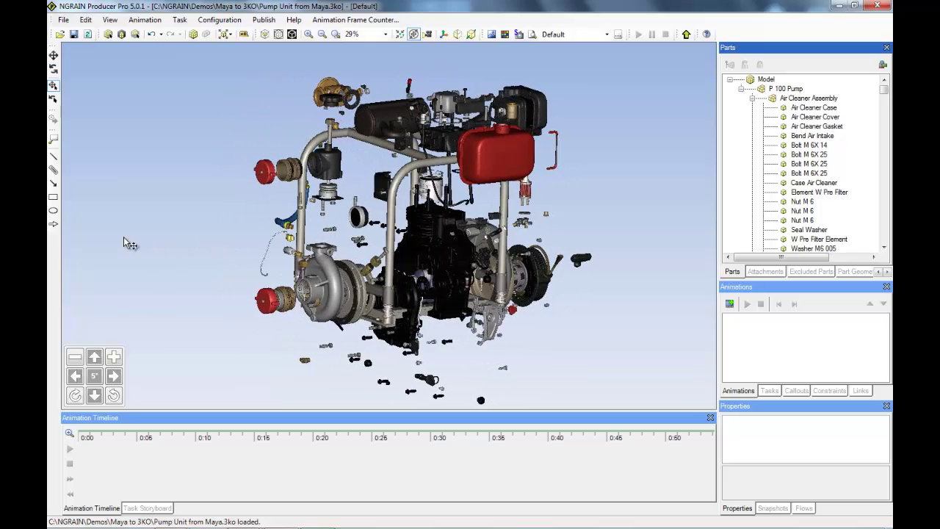